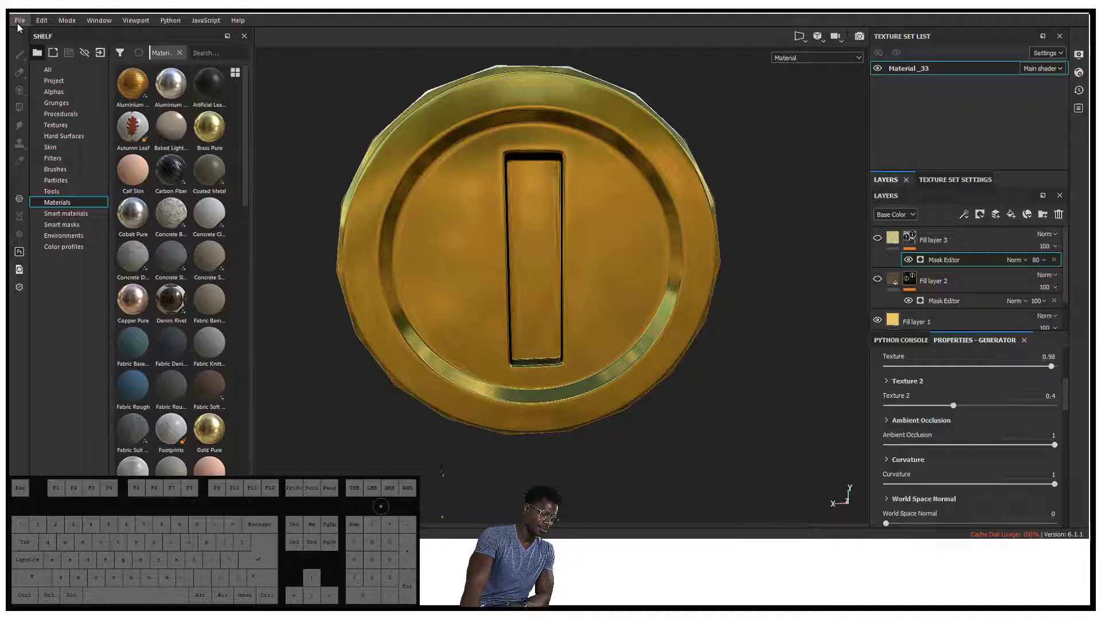
Open the texture export settings for the coin project
{"action": "left_click", "coordinate": [18, 22]}
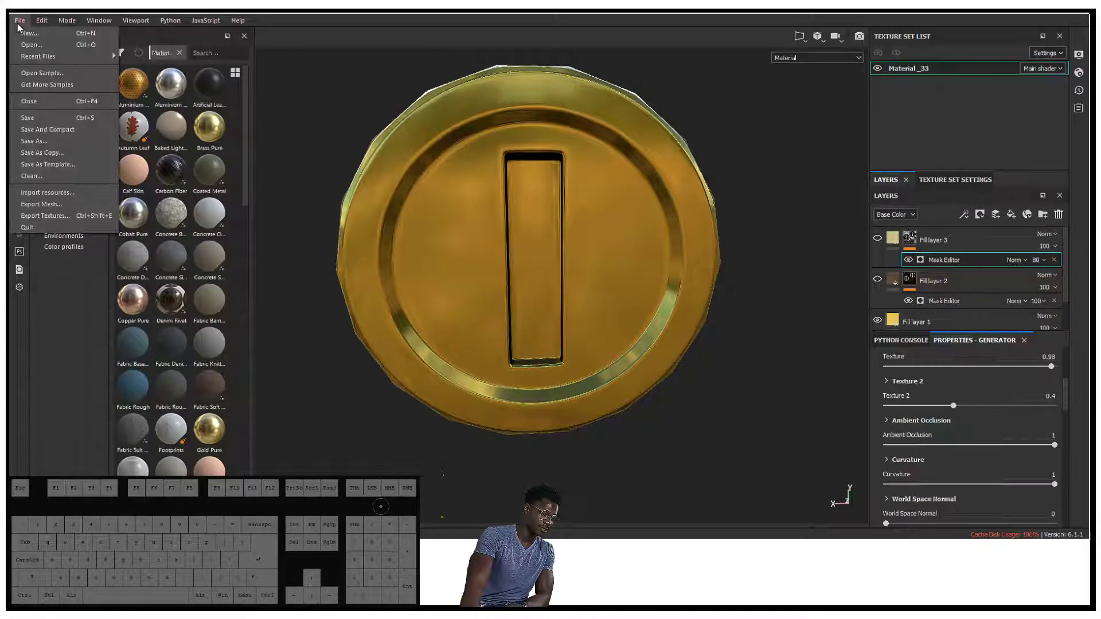
{"action": "left_click", "coordinate": [71, 216]}
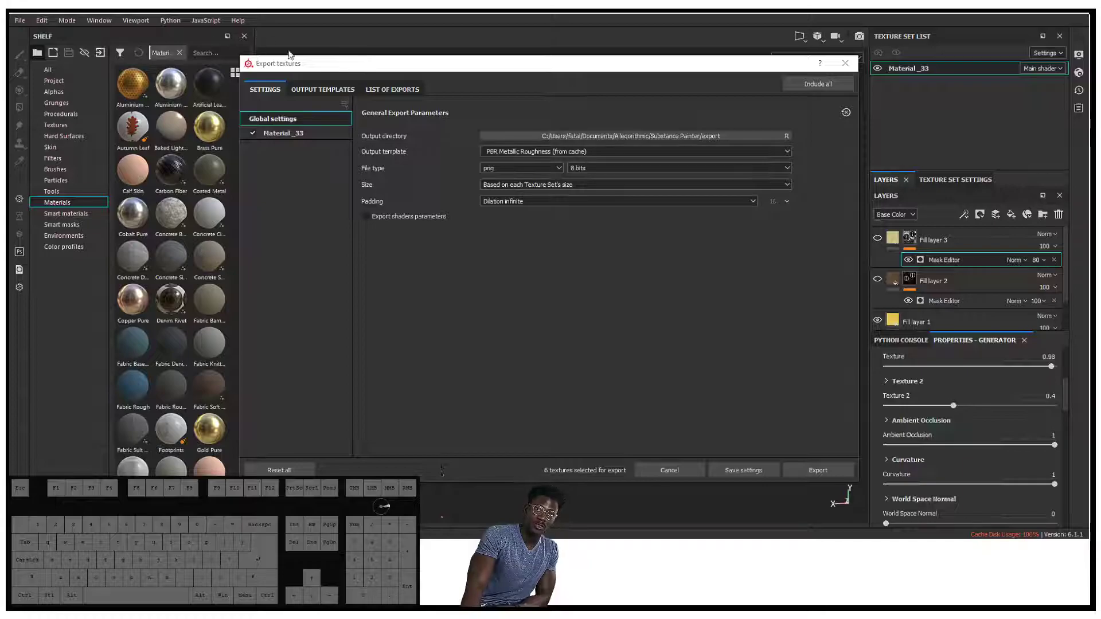
Compare the output maps of the export template presets, including Corona, Unity Universal Render Pipeline, PBR Metallic Roughness and PBR Specular Glossiness
{"action": "left_click", "coordinate": [325, 91]}
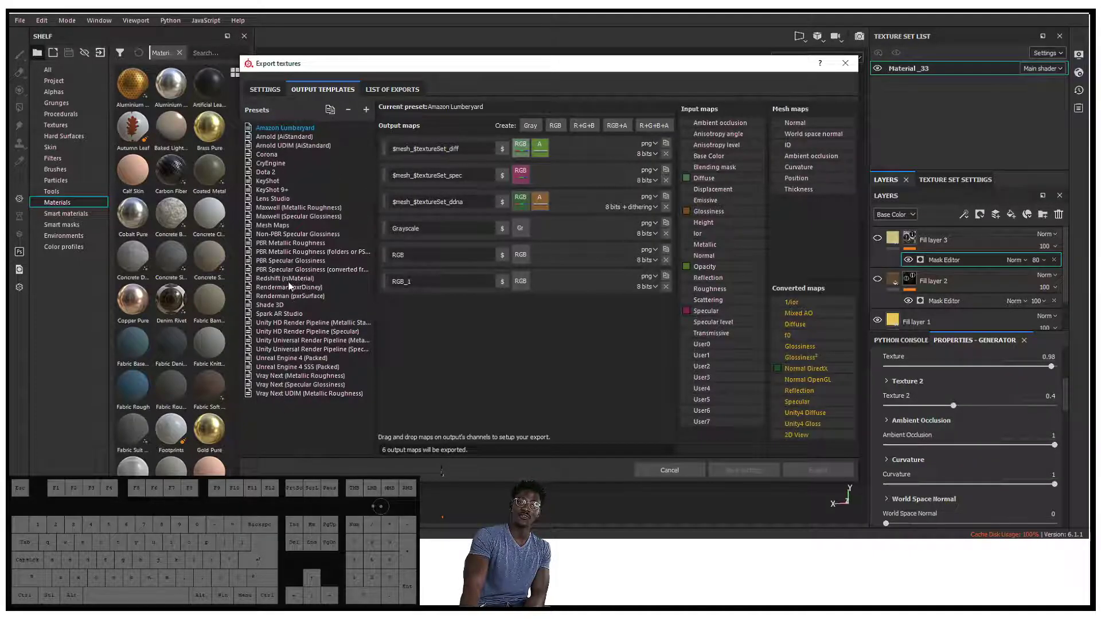
{"action": "left_click", "coordinate": [272, 155]}
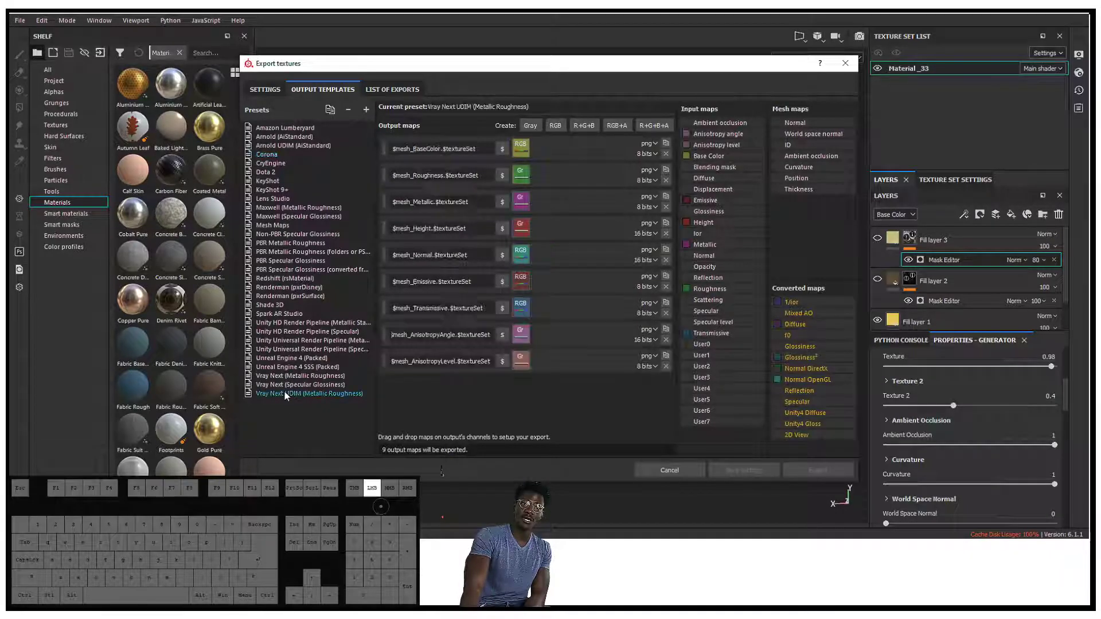
{"action": "left_click", "coordinate": [284, 350]}
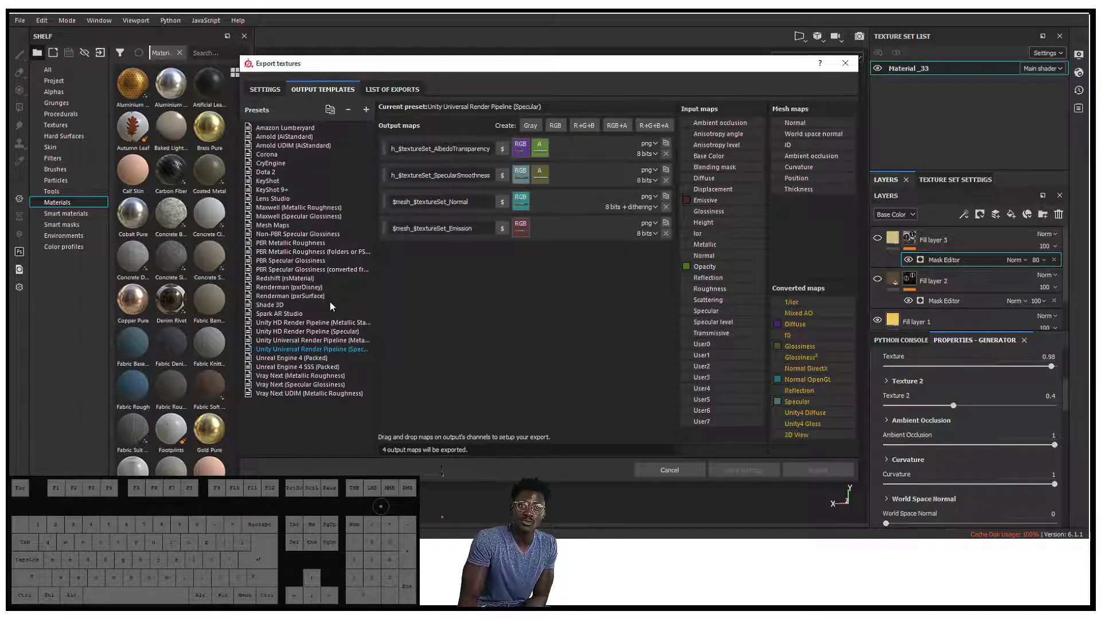
{"action": "left_click", "coordinate": [315, 253]}
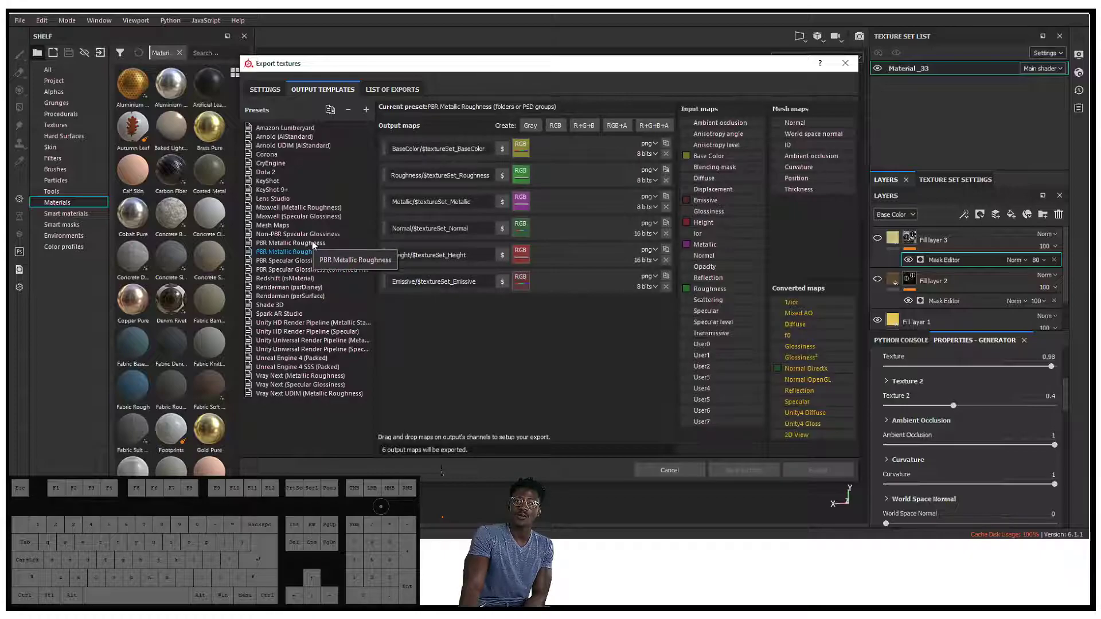
{"action": "left_click", "coordinate": [313, 244]}
{"action": "left_click", "coordinate": [314, 252]}
{"action": "left_click", "coordinate": [314, 261]}
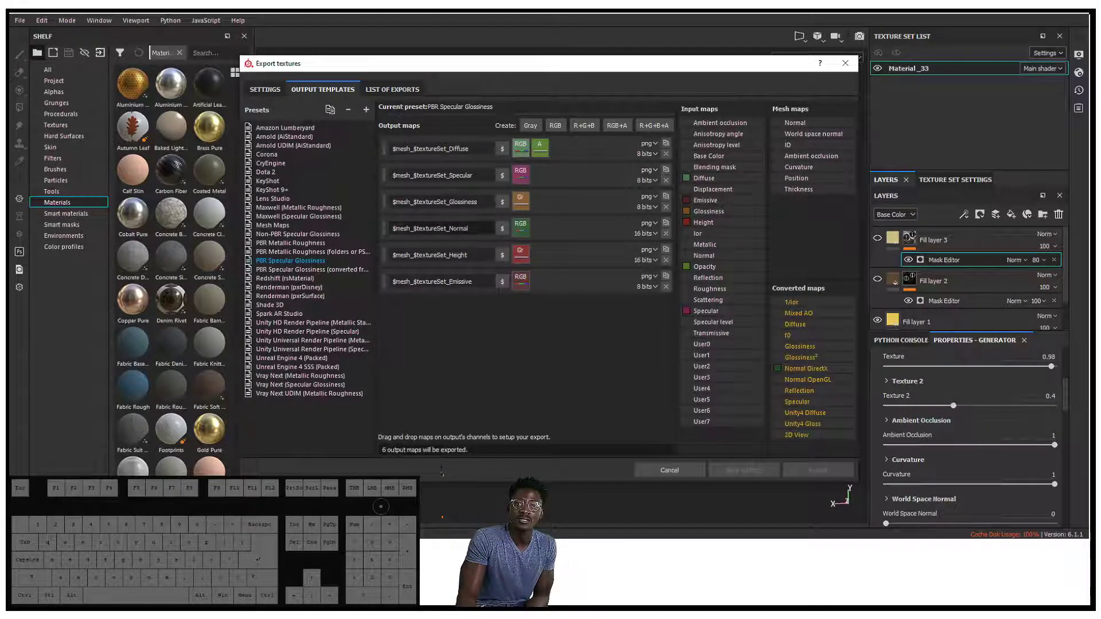
{"action": "left_click", "coordinate": [304, 252]}
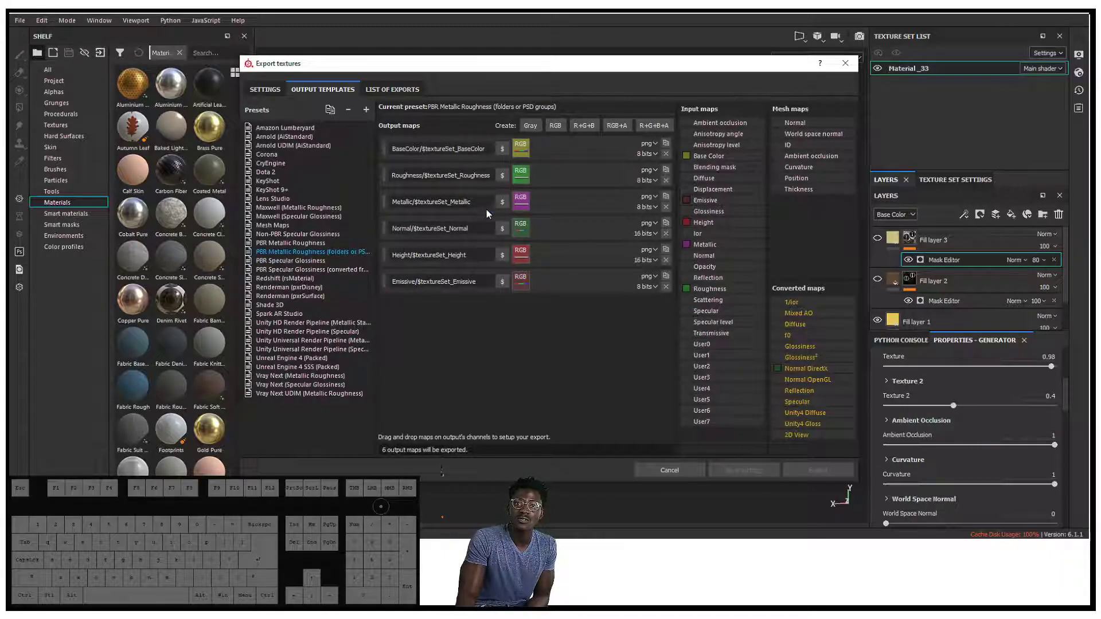
{"action": "left_click", "coordinate": [466, 176]}
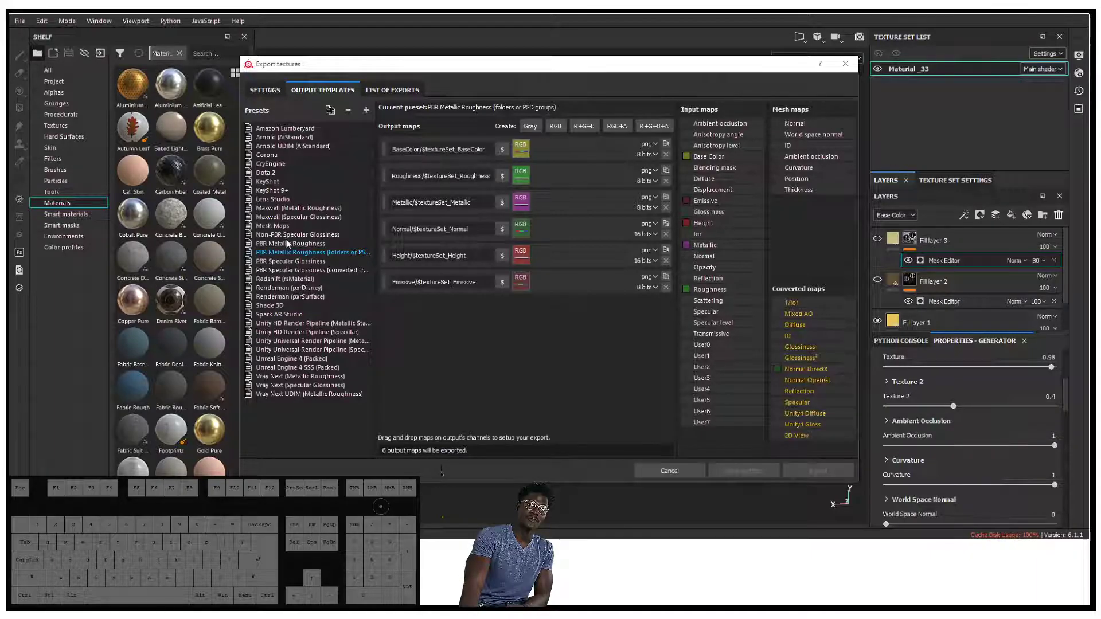
Review the choices for output template, file type, bit depth, size and padding in the general export parameters
{"action": "left_click", "coordinate": [260, 91]}
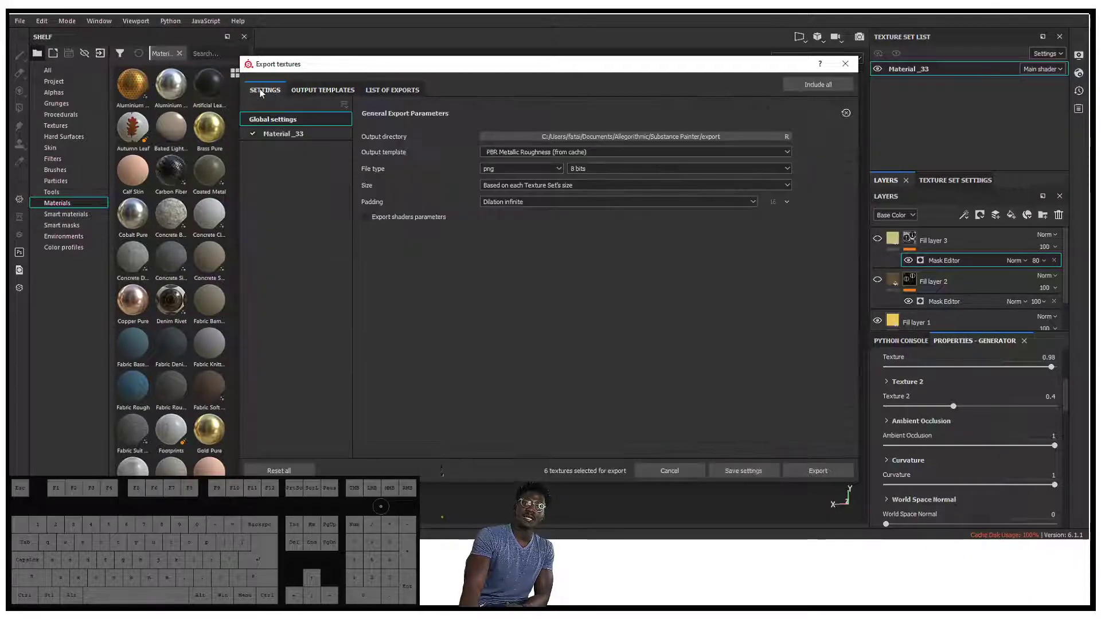
{"action": "left_click", "coordinate": [607, 150]}
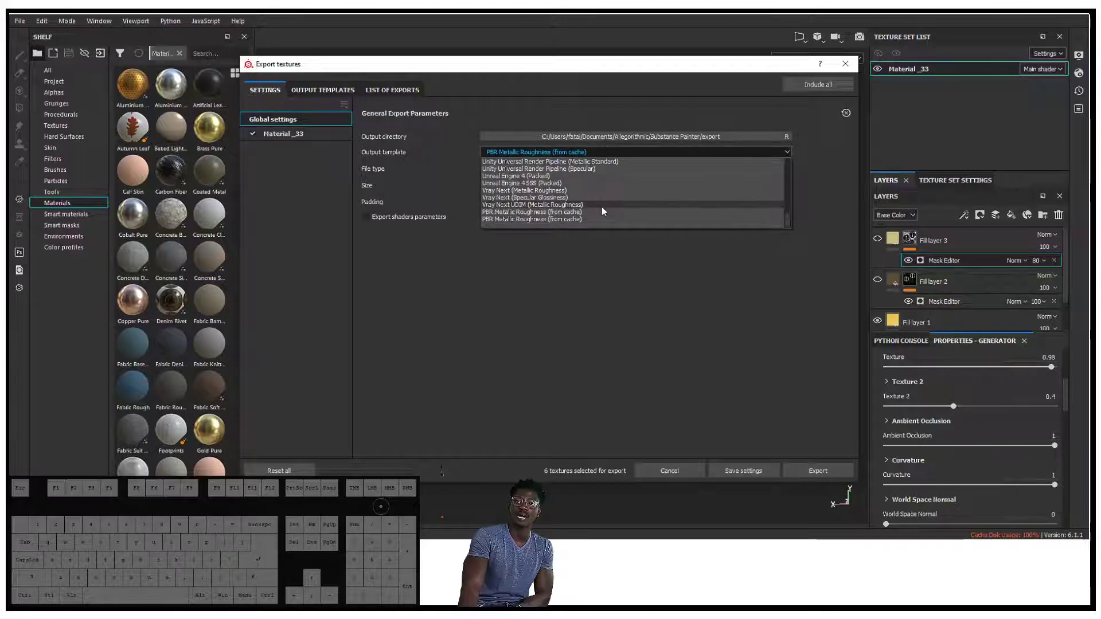
{"action": "scroll", "coordinate": [683, 191], "scroll_direction": "up", "scroll_amount": 1}
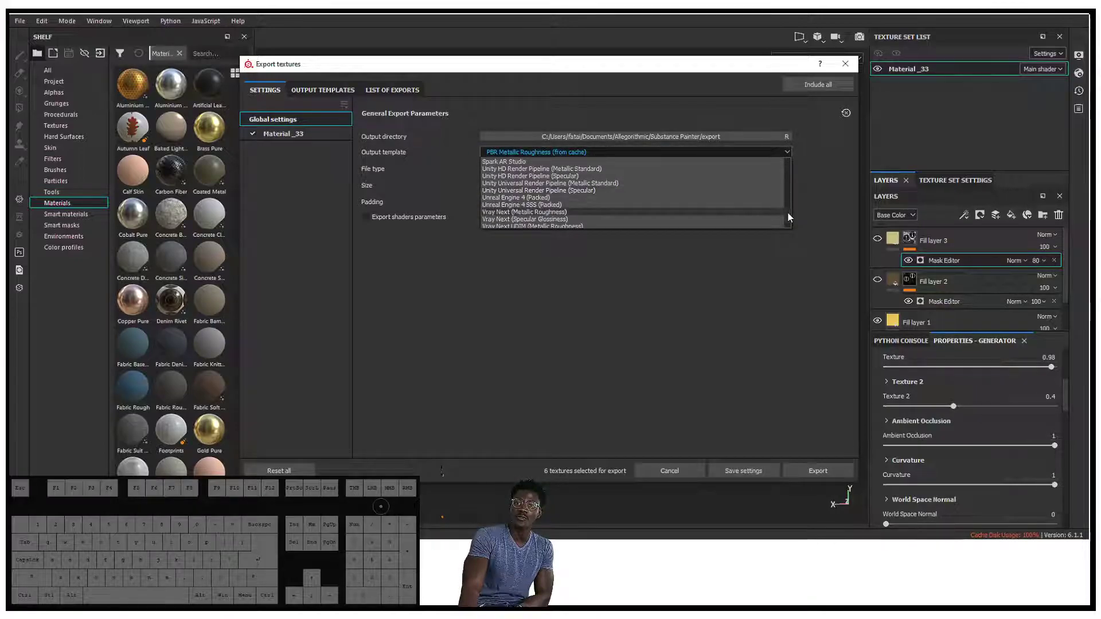
{"action": "left_click_drag", "start_coordinate": [787, 216], "coordinate": [786, 190]}
{"action": "left_click", "coordinate": [764, 283]}
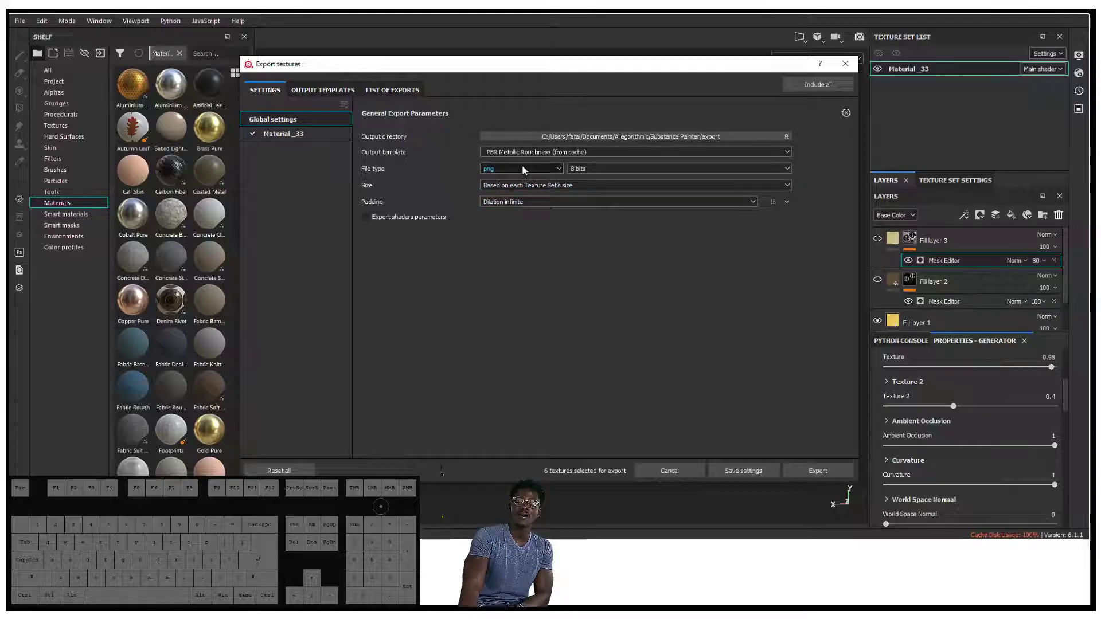
{"action": "left_click", "coordinate": [599, 167]}
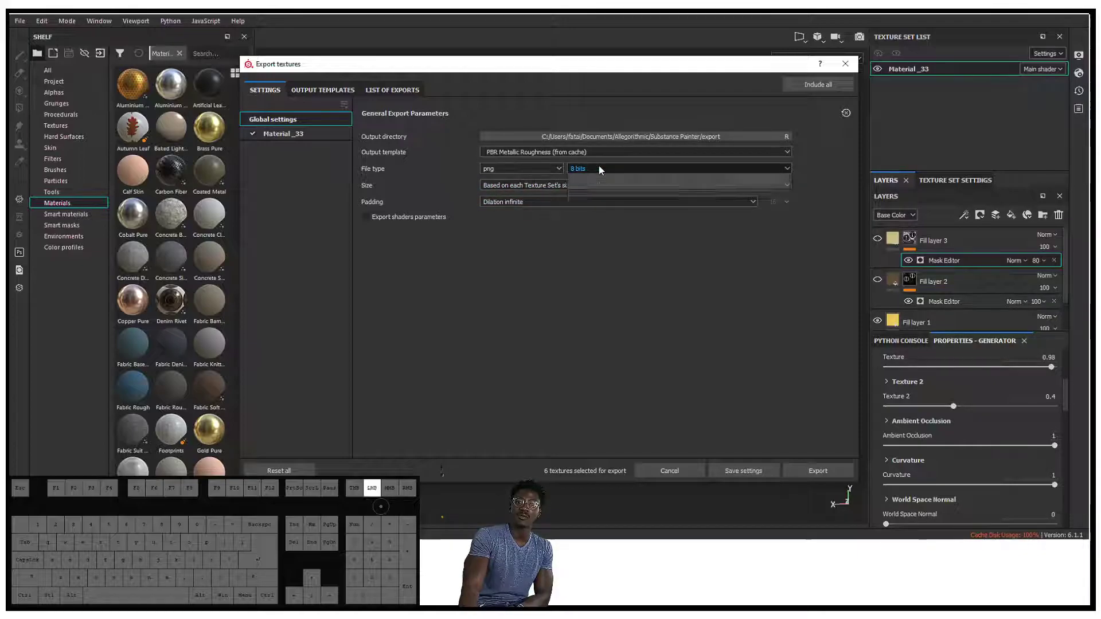
{"action": "left_click", "coordinate": [593, 300]}
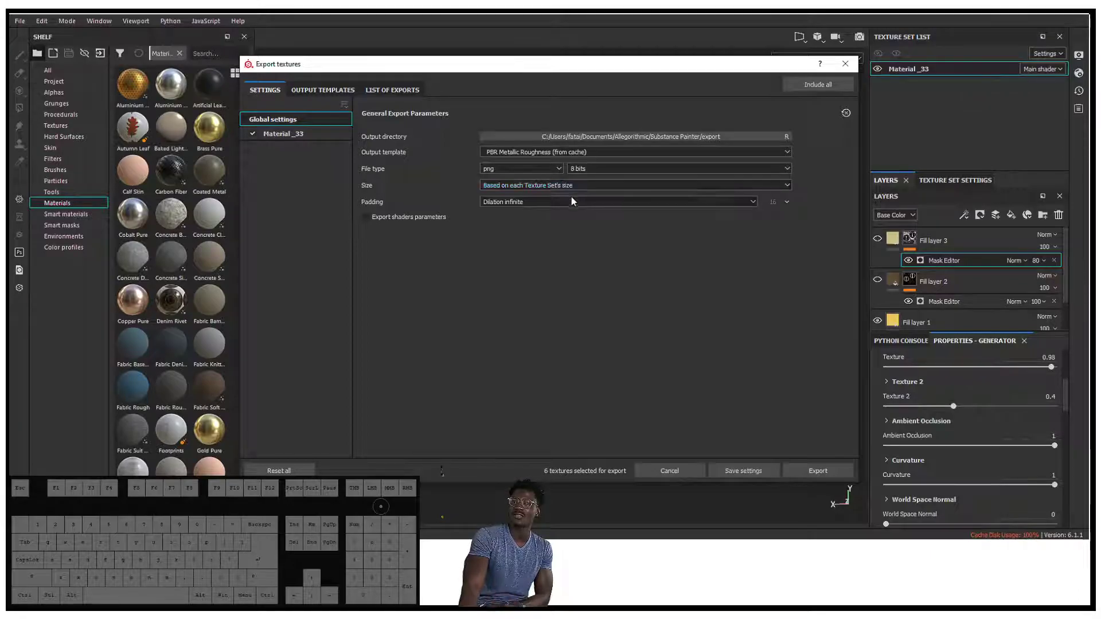
{"action": "left_click", "coordinate": [568, 183]}
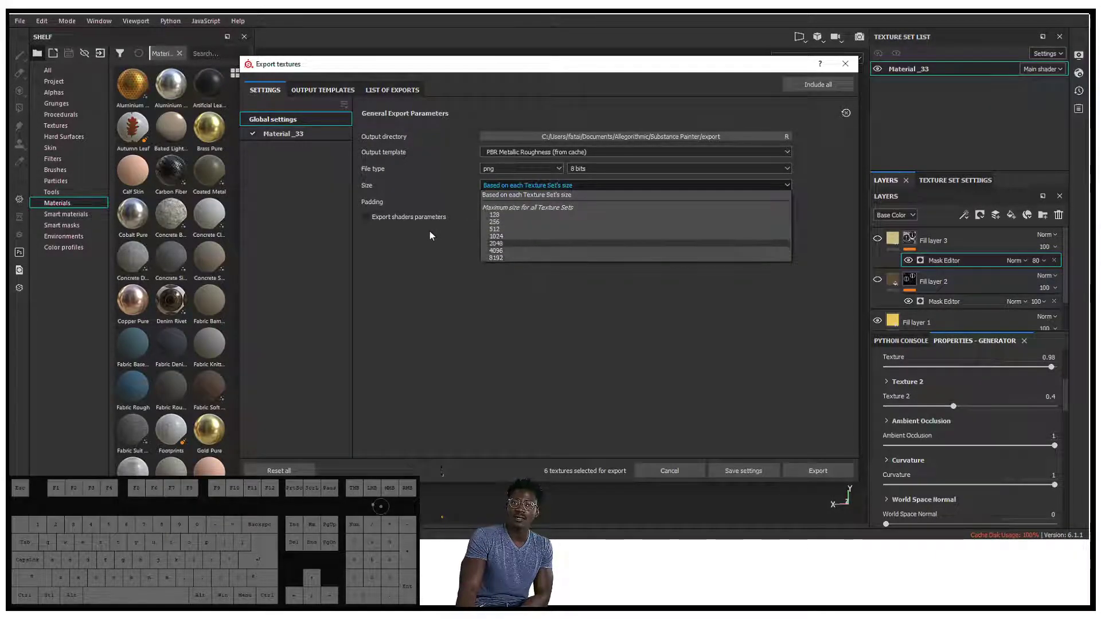
{"action": "left_click", "coordinate": [444, 273]}
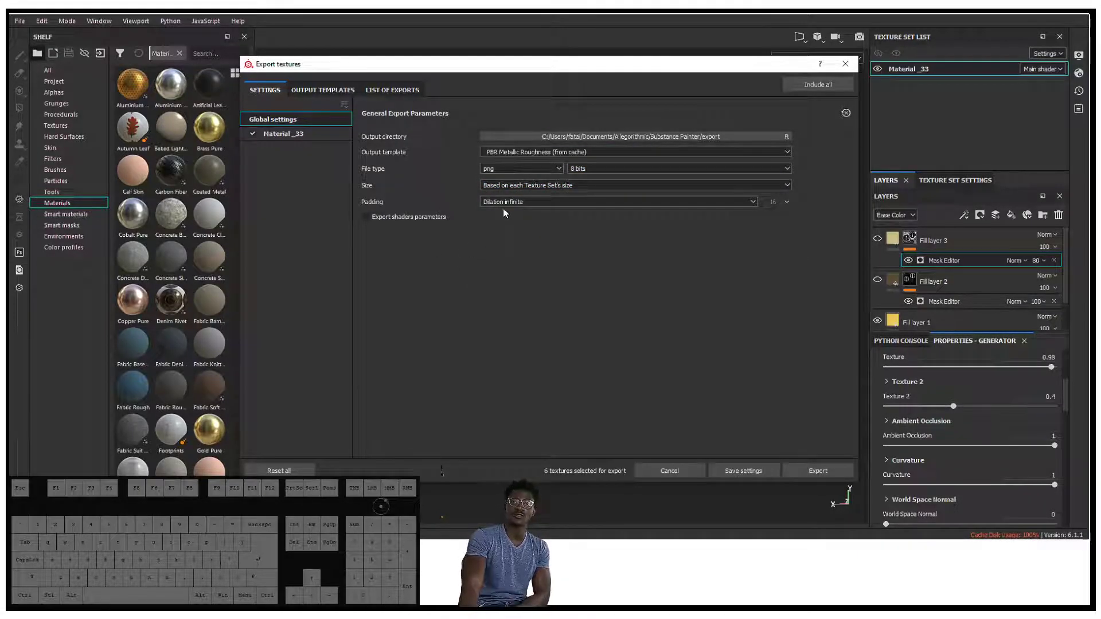
{"action": "left_click", "coordinate": [535, 201]}
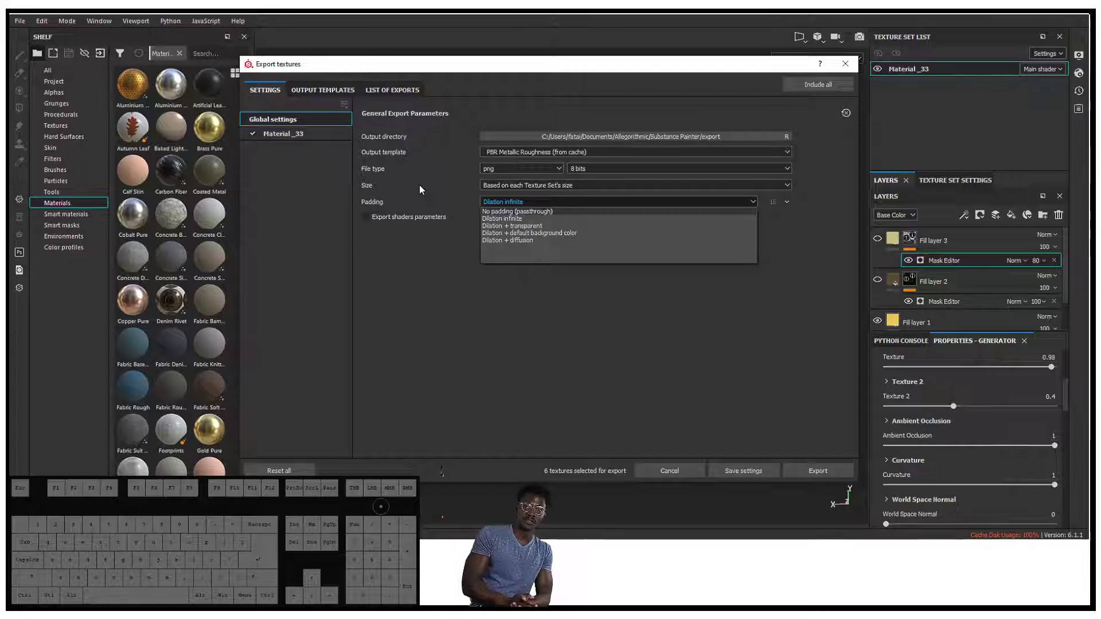
Check the export parameters and output maps of the Material_33 texture set, and return to the global settings
{"action": "left_click", "coordinate": [279, 134]}
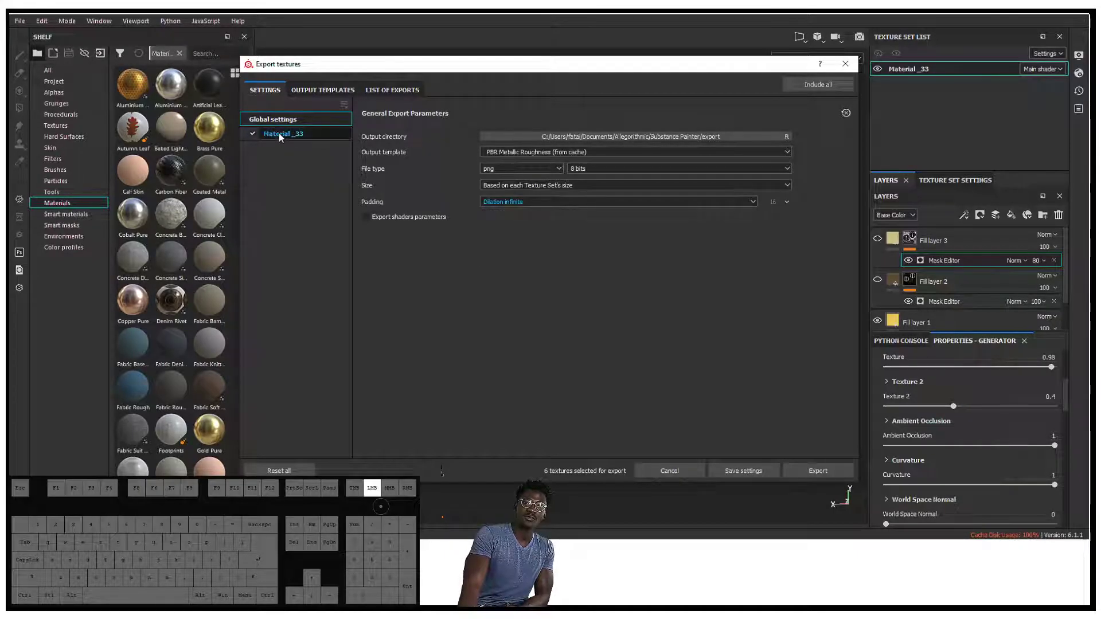
{"action": "left_click", "coordinate": [279, 133]}
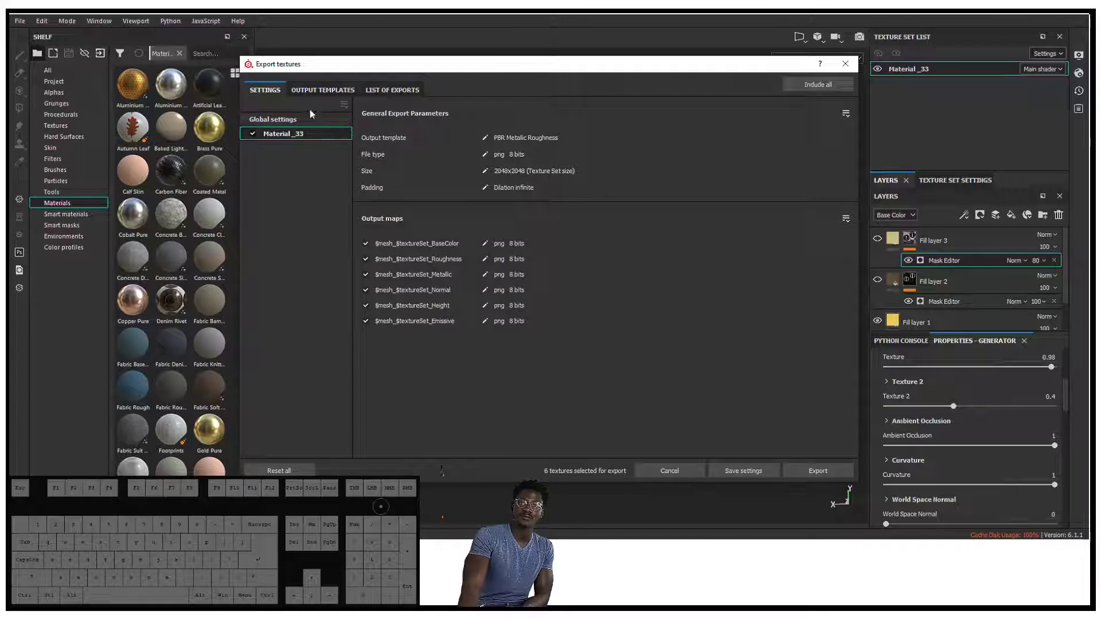
{"action": "left_click", "coordinate": [269, 120]}
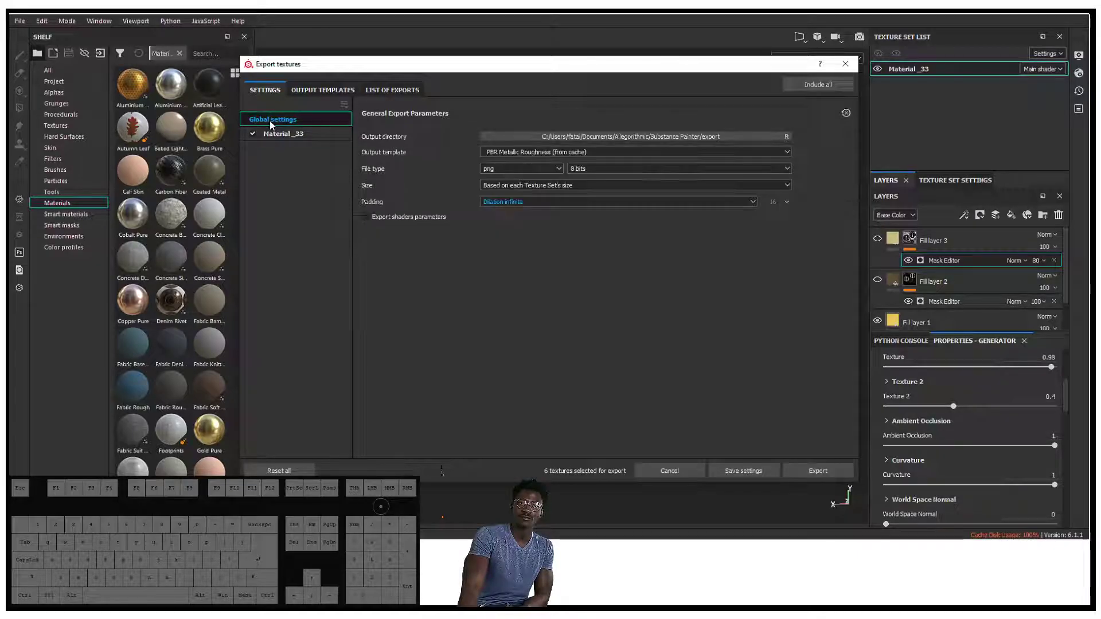
Set the output directory to the textures folder inside coin_model on the Desktop
{"action": "left_click", "coordinate": [607, 139]}
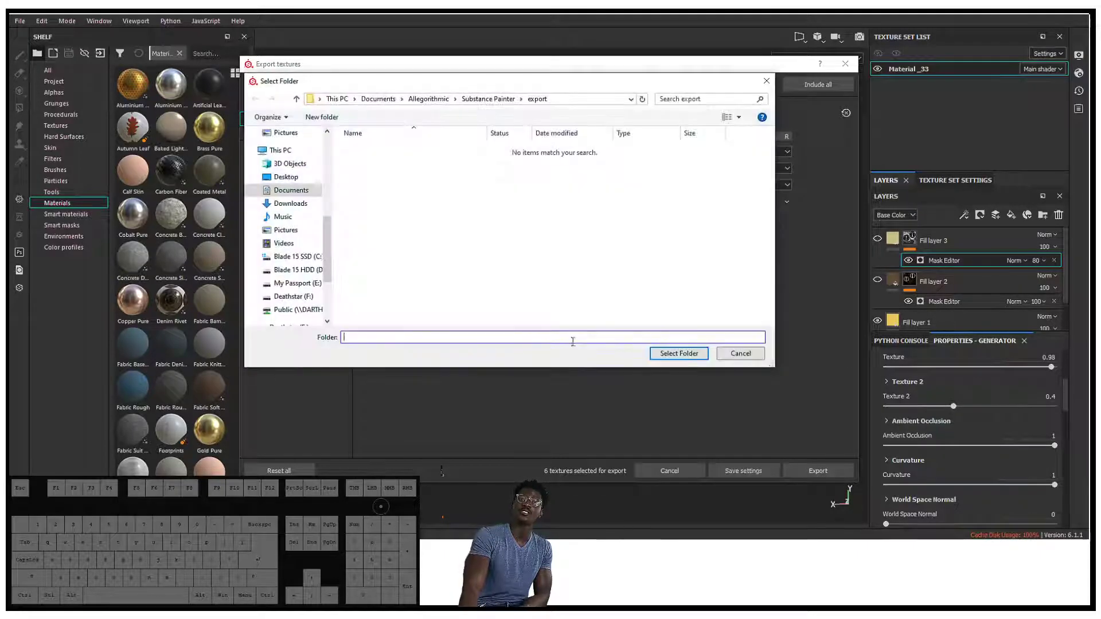
{"action": "left_click_drag", "start_coordinate": [328, 256], "coordinate": [308, 165]}
{"action": "left_click", "coordinate": [307, 162]}
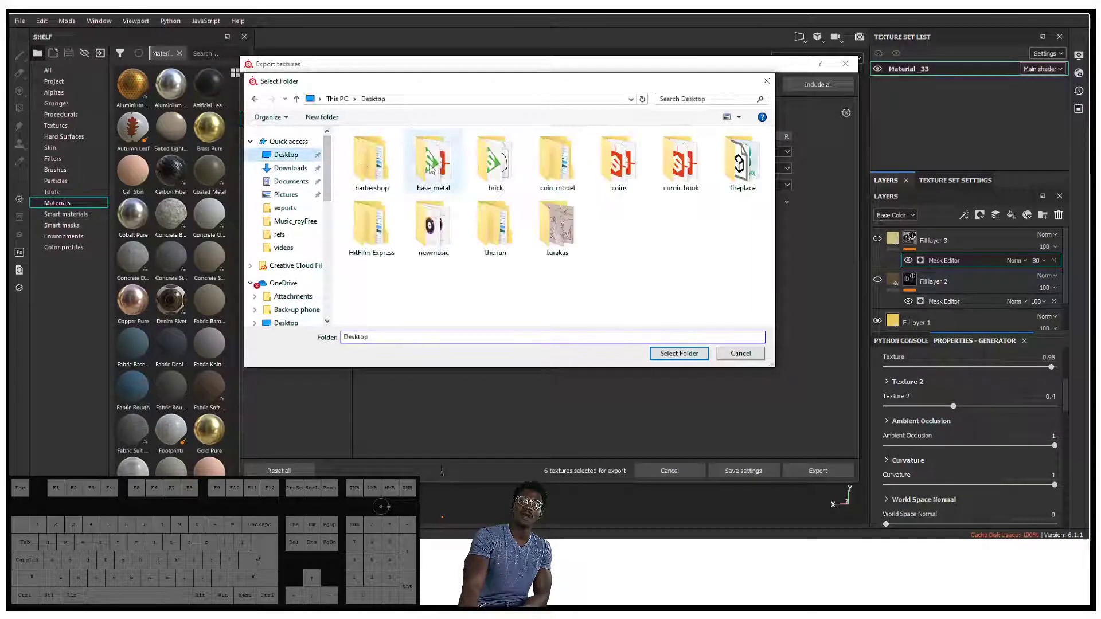
{"action": "double_click", "coordinate": [557, 161]}
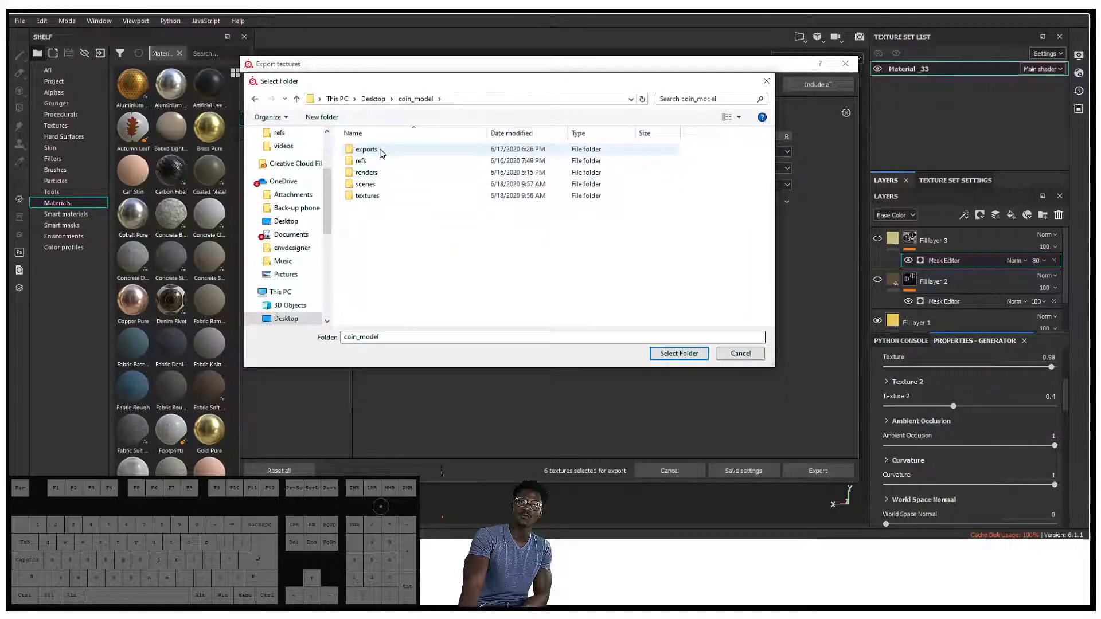
{"action": "double_click", "coordinate": [382, 196]}
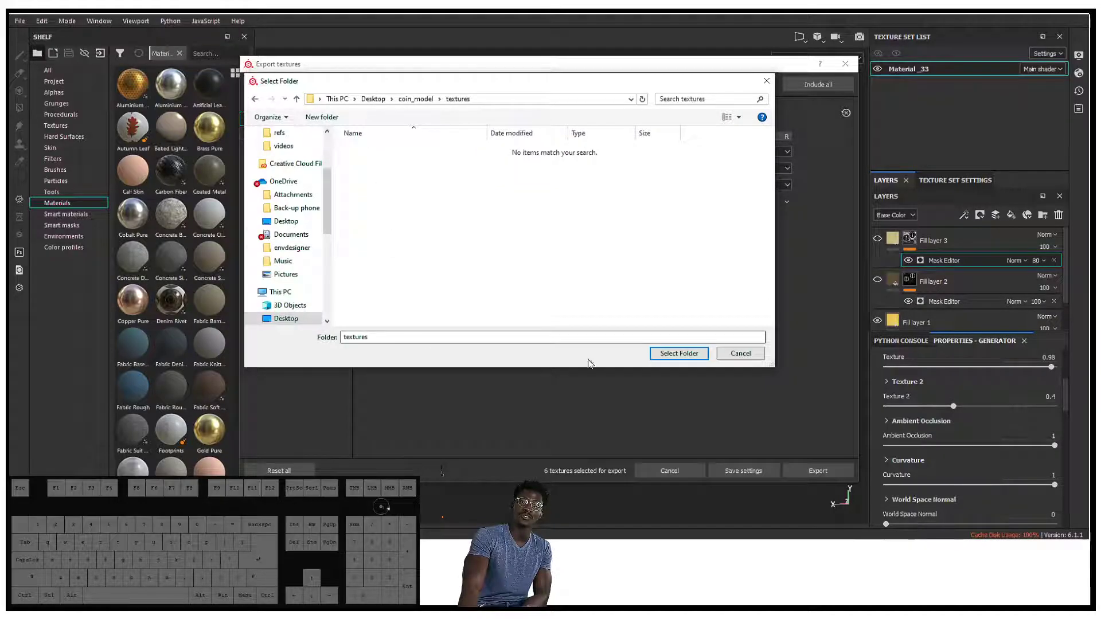
{"action": "left_click", "coordinate": [665, 354]}
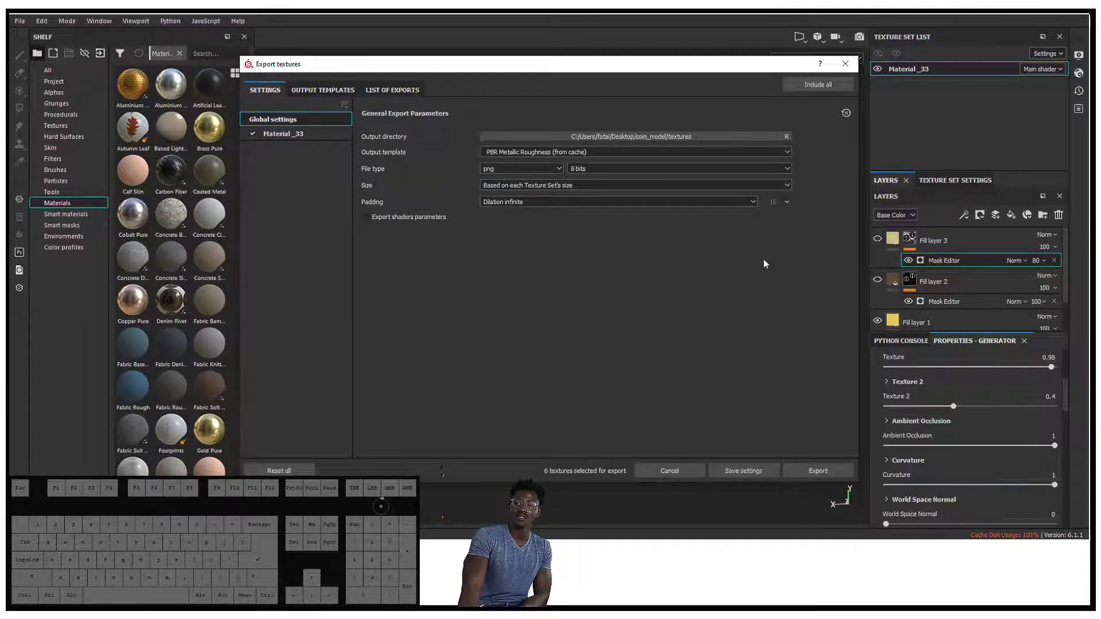
Keep the padding at Dilation infinite and export the coin textures as 8-bit PNG files with the PBR Metallic Roughness template
{"action": "left_click", "coordinate": [695, 202]}
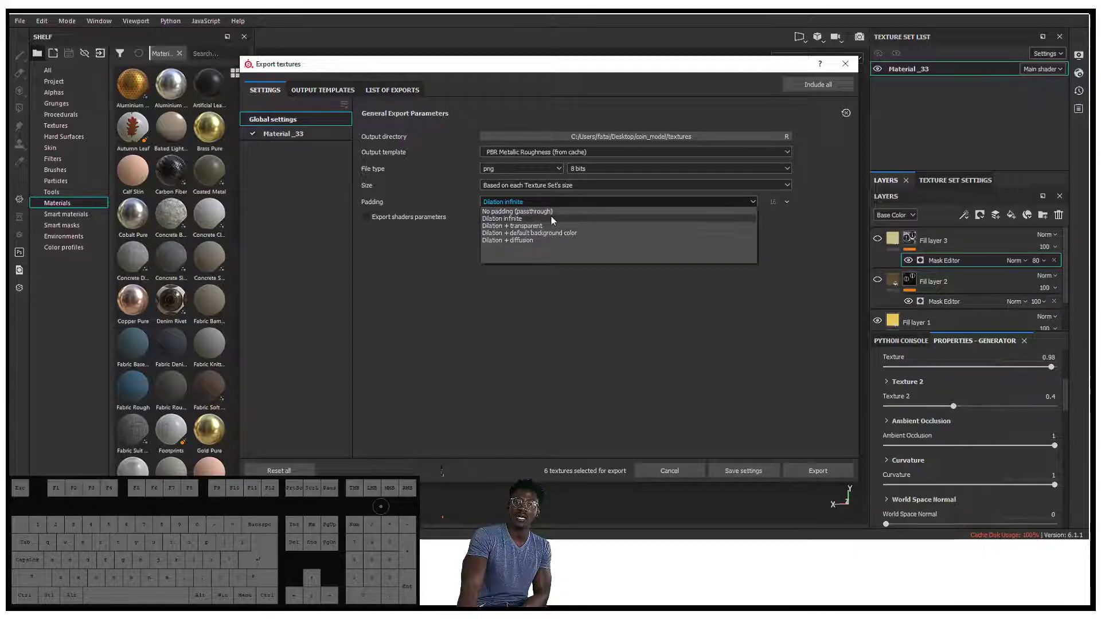
{"action": "left_click", "coordinate": [645, 389]}
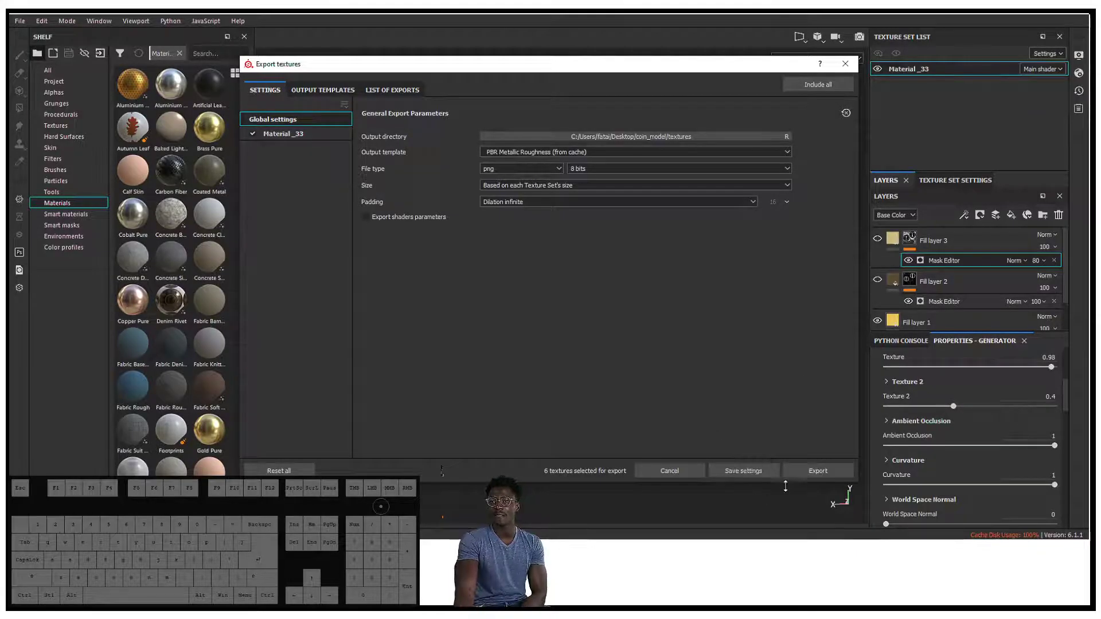
{"action": "left_click", "coordinate": [807, 478]}
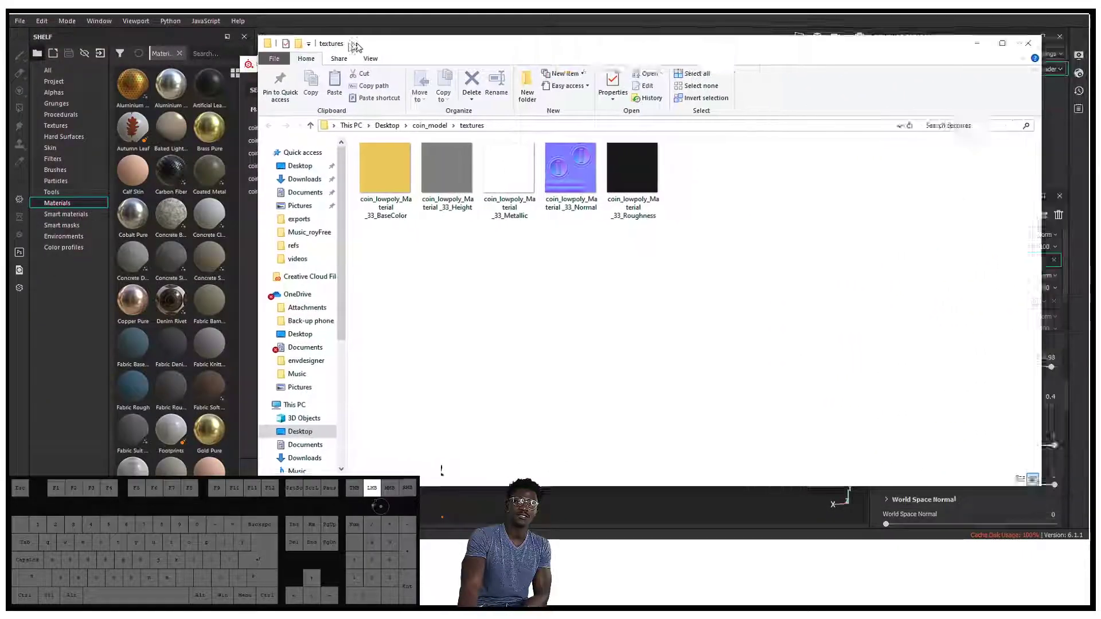
Inspect the exported coin maps in the textures folder and minimize the folder window
{"action": "double_click", "coordinate": [354, 45]}
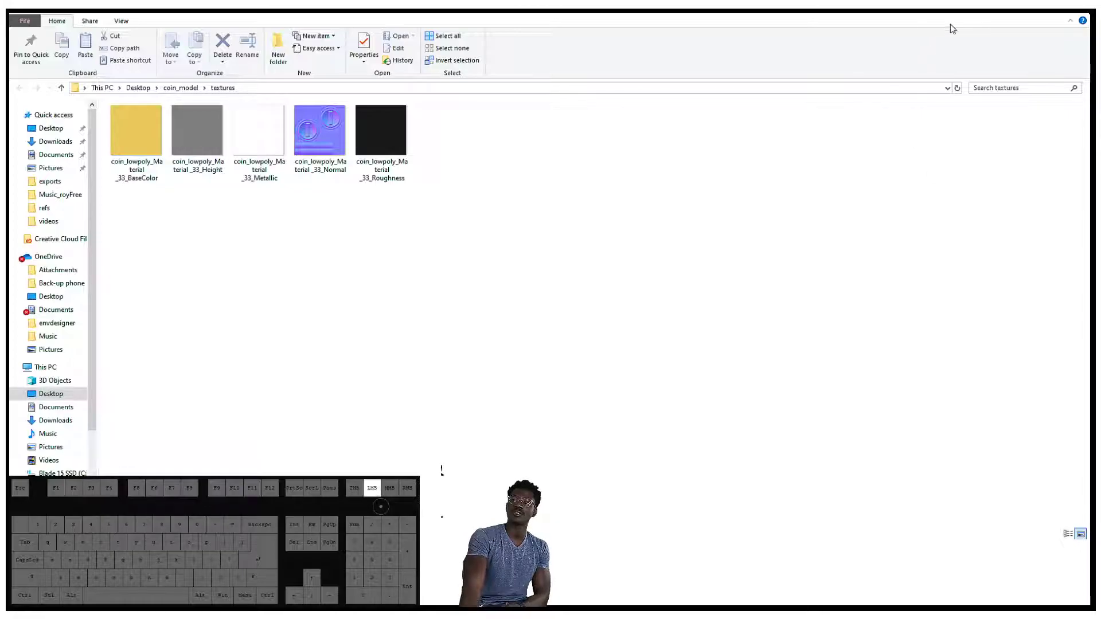
{"action": "mouse_move", "coordinate": [974, 17]}
{"action": "left_mouse_down"}
{"action": "mouse_move", "coordinate": [971, 38]}
{"action": "mouse_move", "coordinate": [915, 55]}
{"action": "left_mouse_up"}
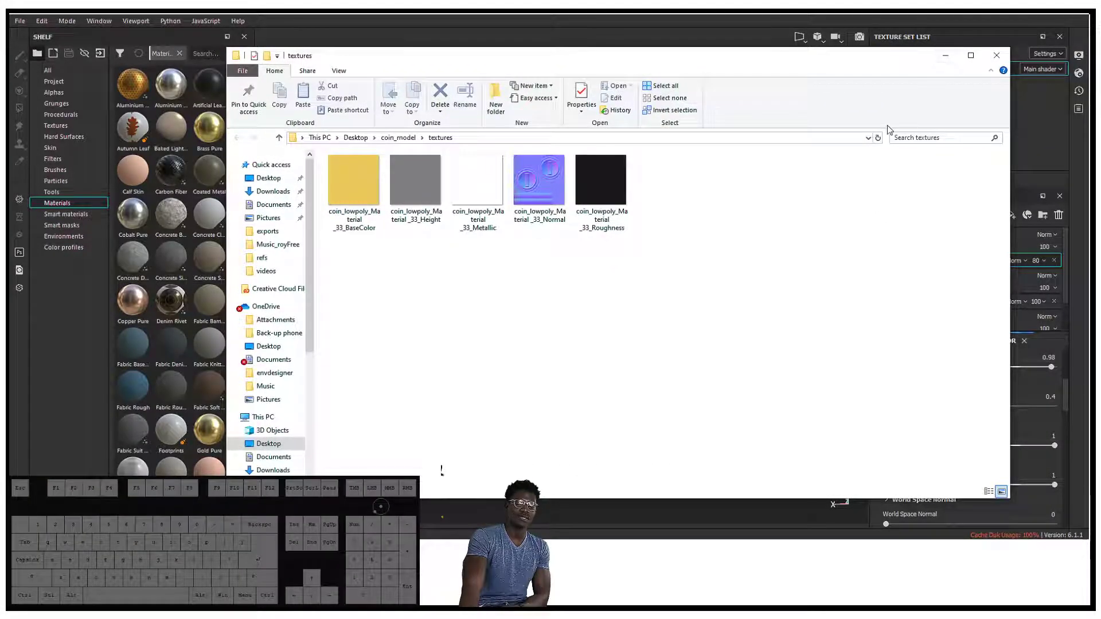
{"action": "left_click", "coordinate": [951, 59]}
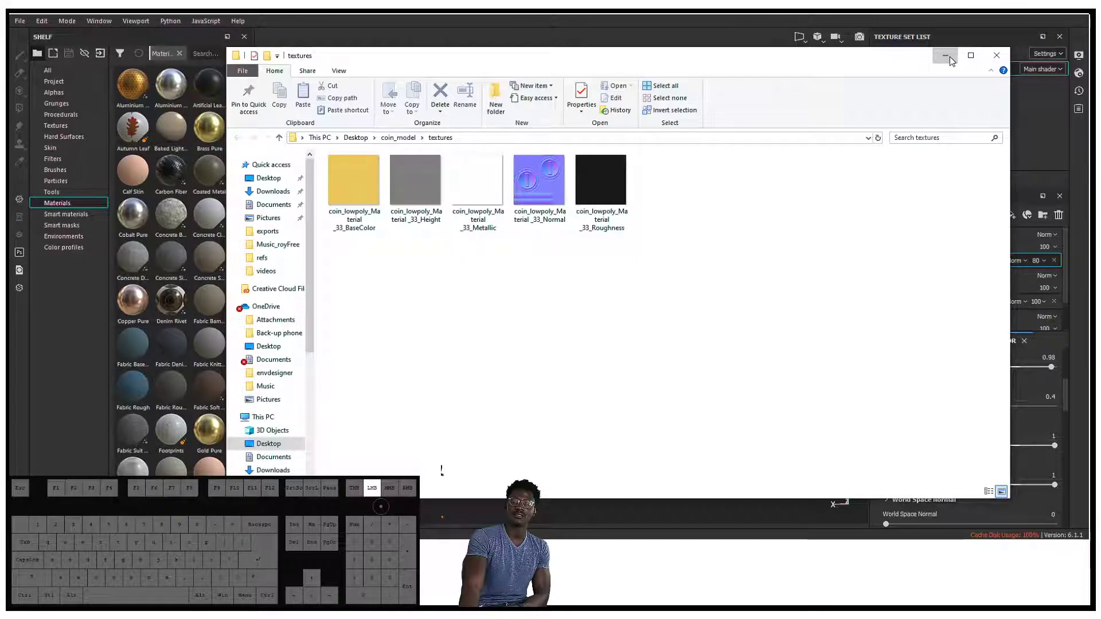